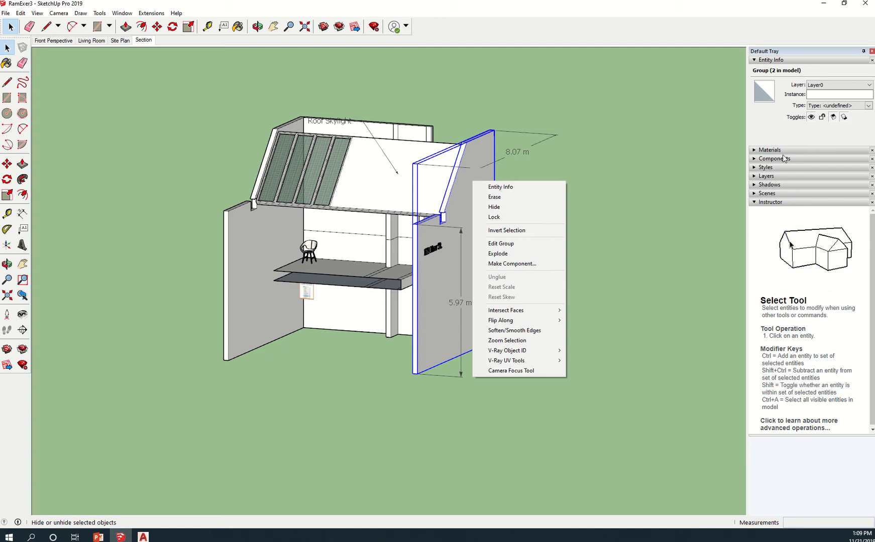
Step: Open the list of layers and examine its entries, including the Guideline layer, with the 8.07 m dimension selected
left_click(617, 219)
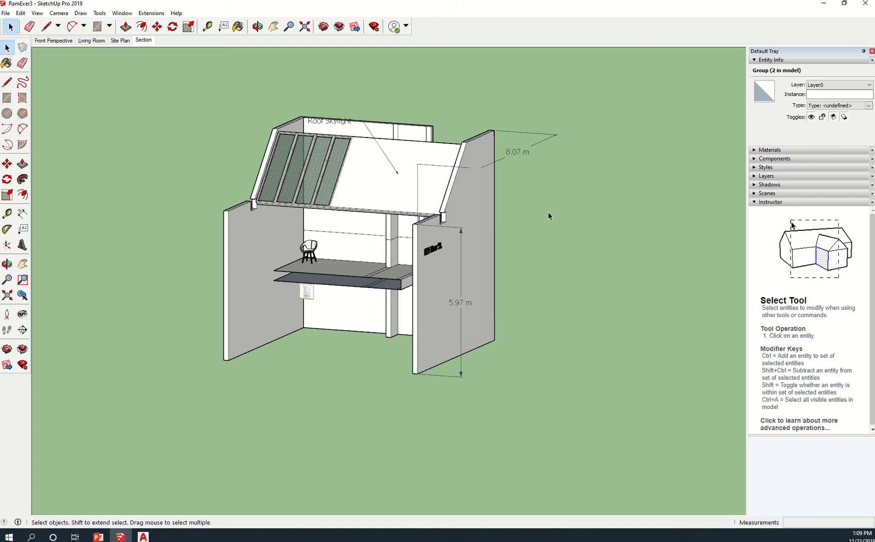
left_click(754, 177)
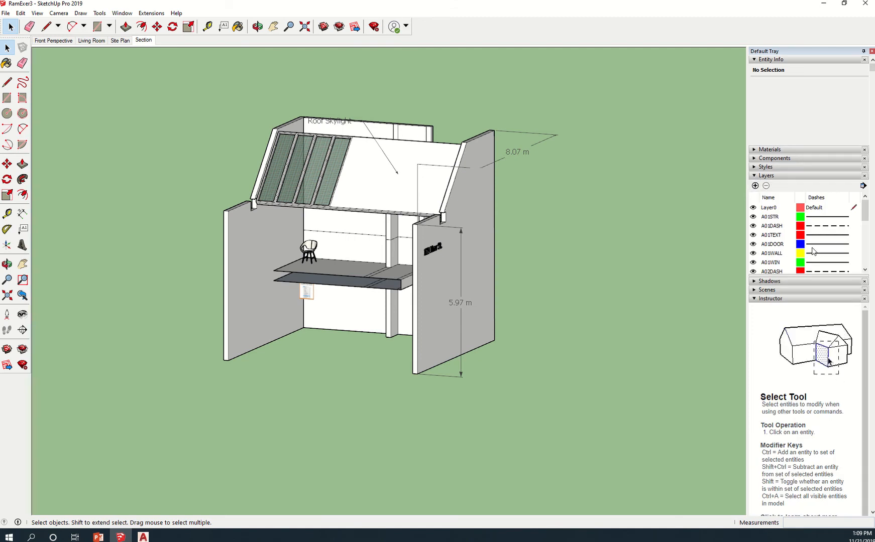
scroll(812, 250, "down", 6)
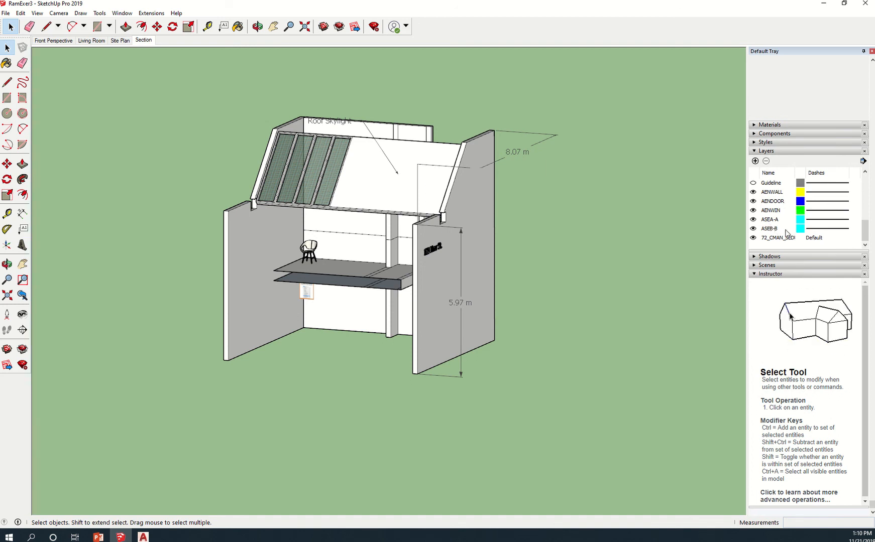
scroll(776, 229, "up", 1)
scroll(784, 229, "up", 1)
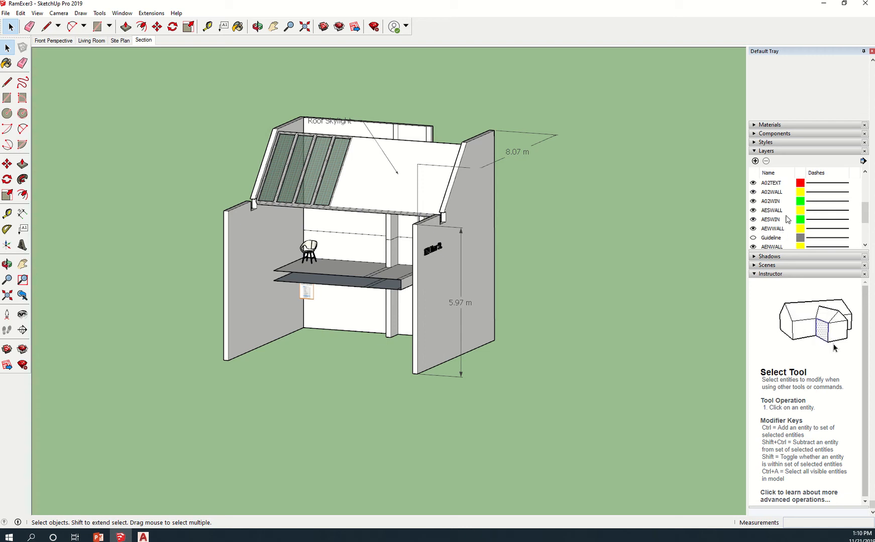
left_click(755, 239)
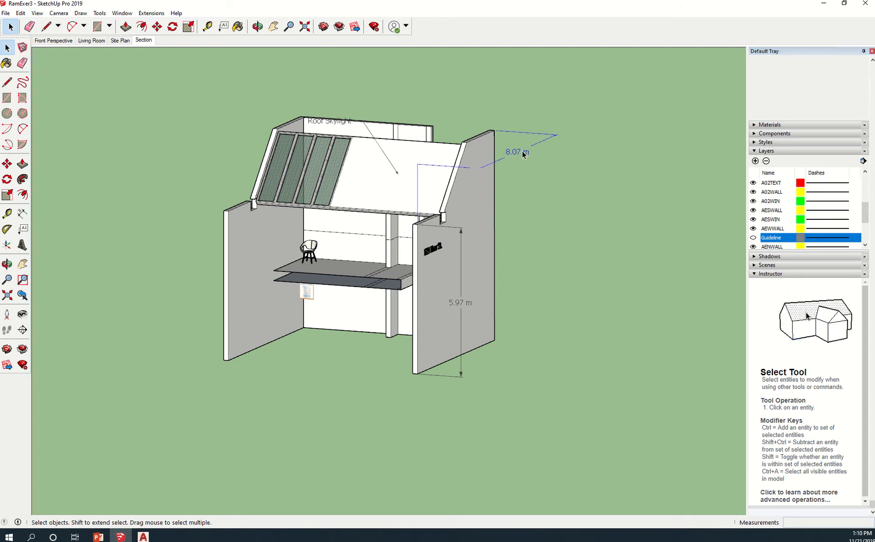
scroll(799, 221, "down", 2)
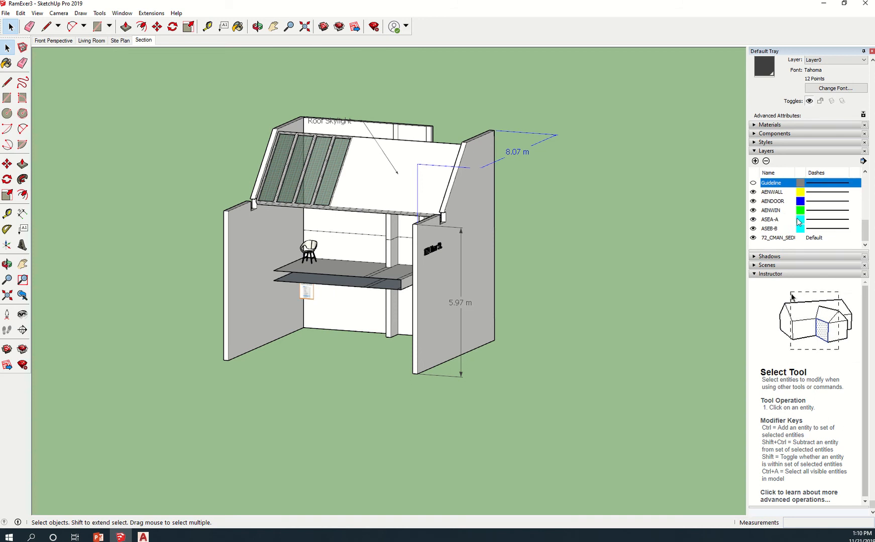
scroll(800, 221, "up", 1)
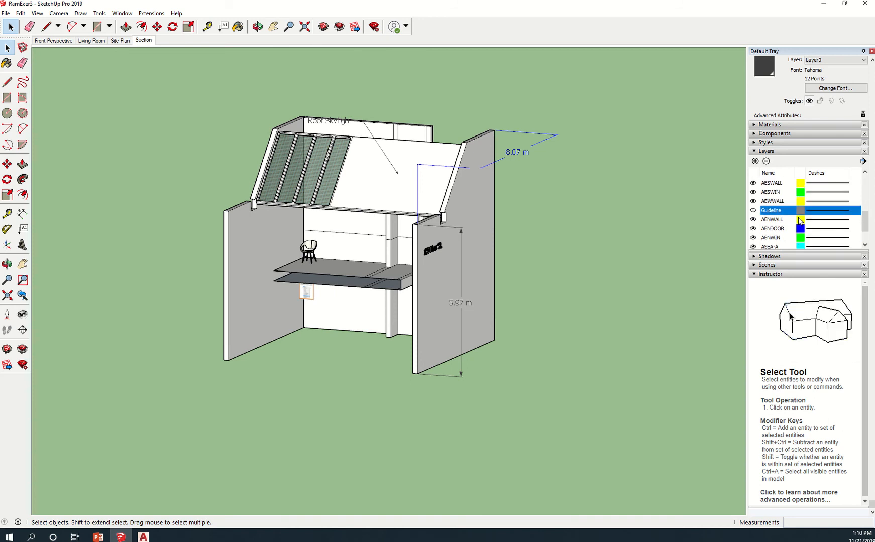
scroll(800, 224, "up", 2)
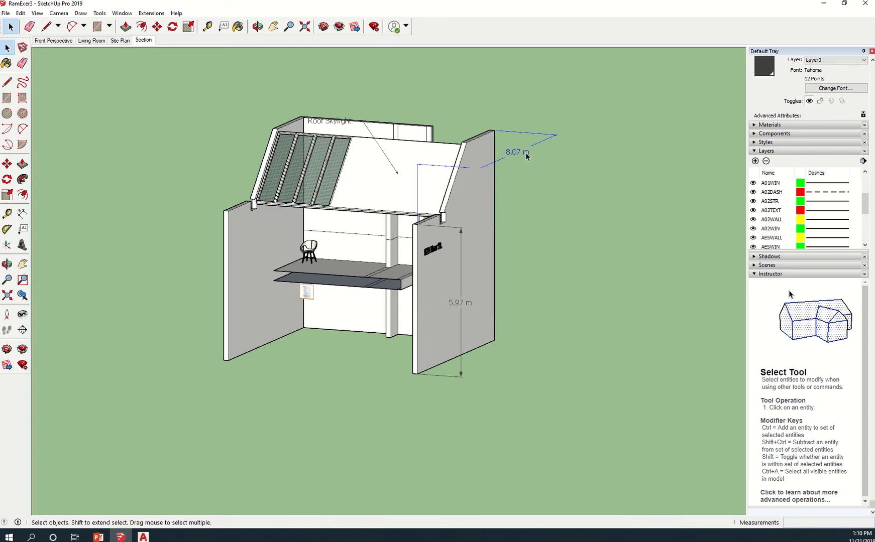
scroll(791, 109, "up", 1)
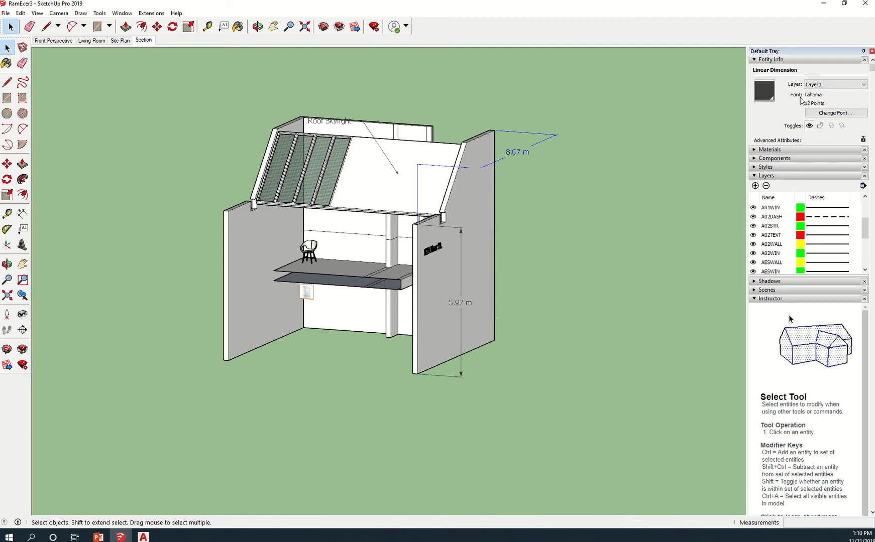
left_click(125, 14)
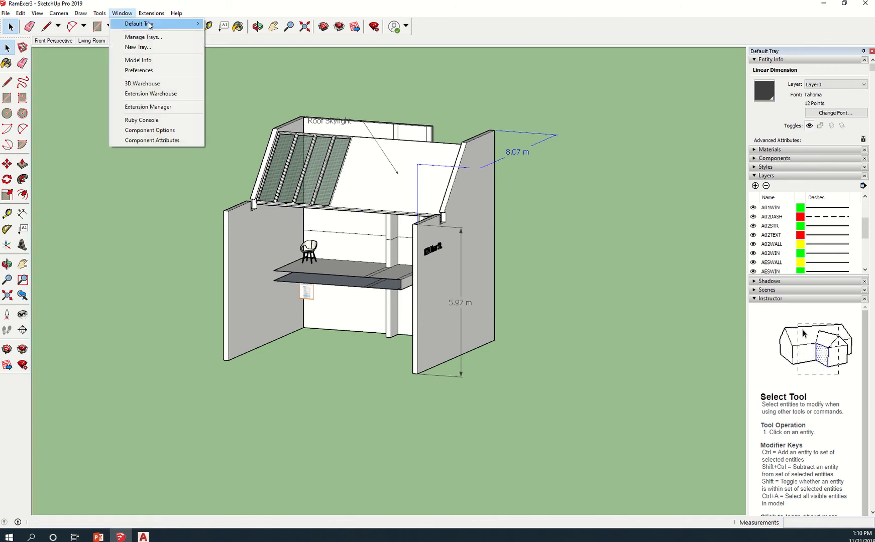
mouse_move(148, 24)
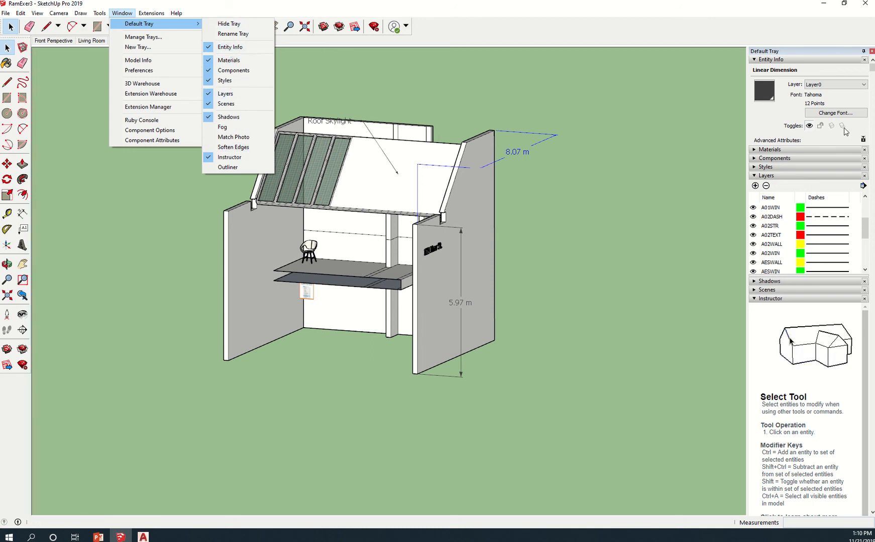
left_click(849, 88)
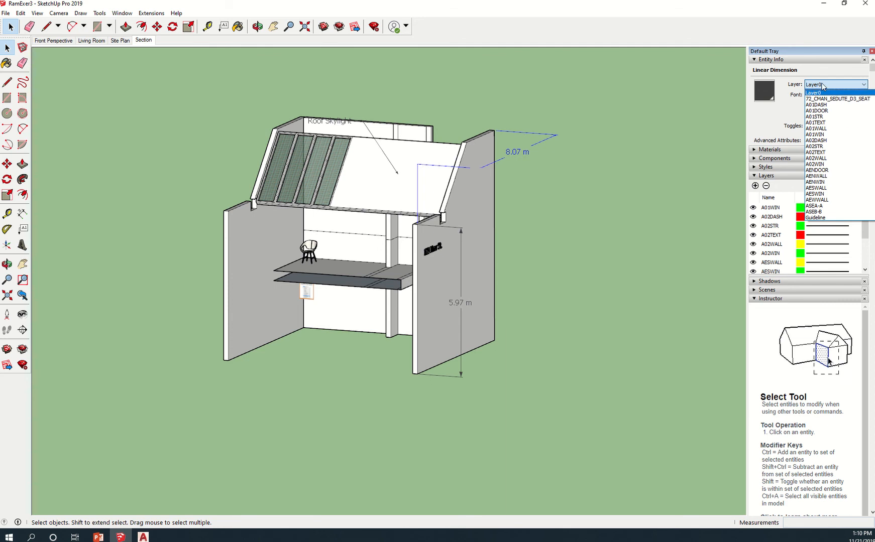
left_click(806, 49)
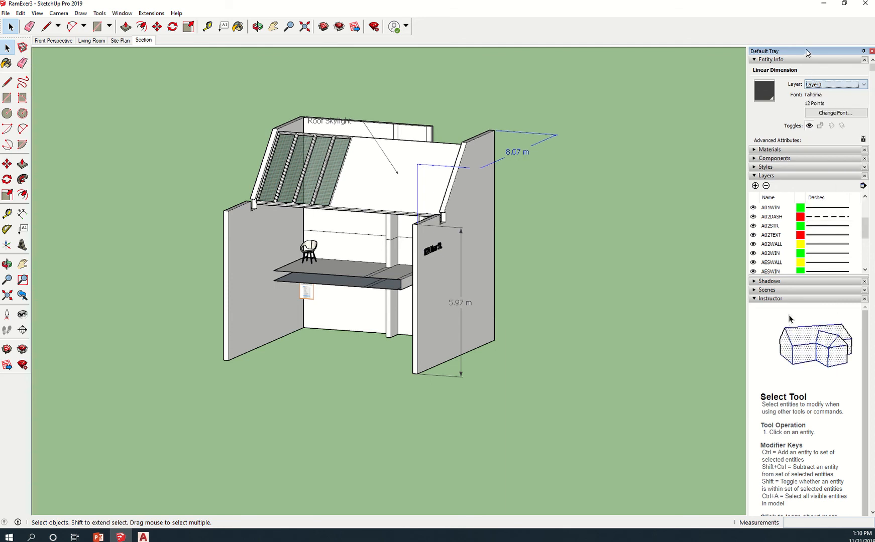
Step: Create a new layer named Dim and assign the selected 8.07 m linear dimension to it
left_click(755, 186)
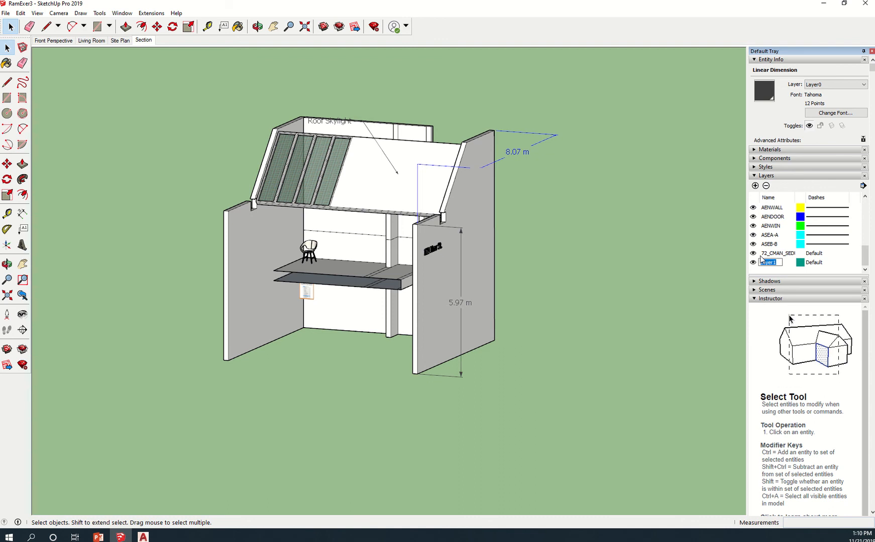
type("dim")
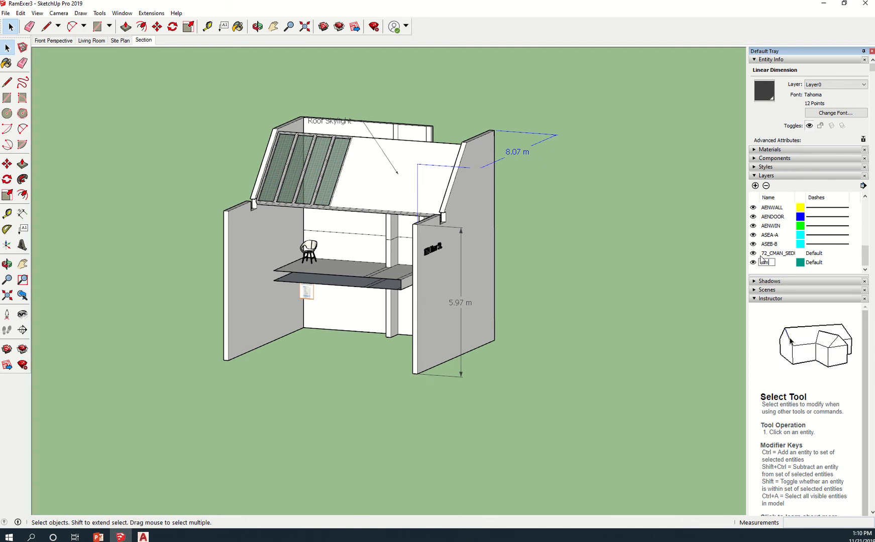
key("Return")
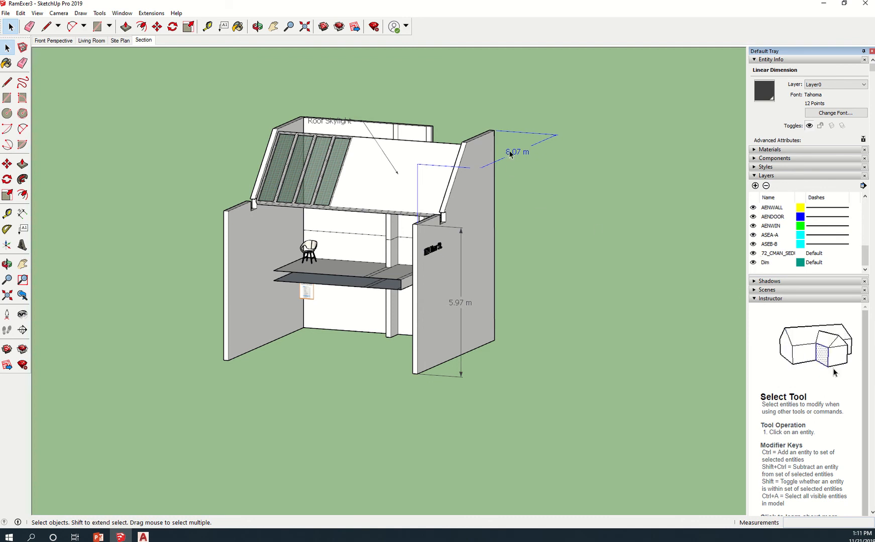
left_click(843, 86)
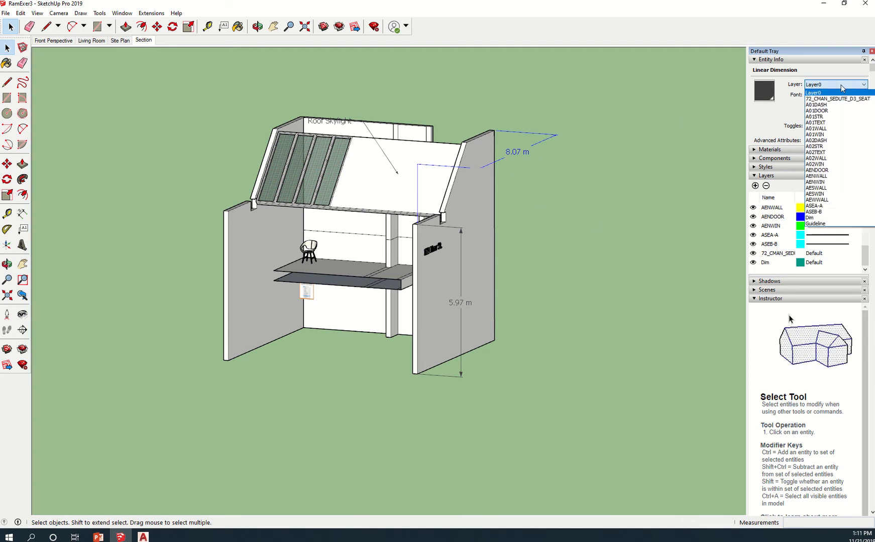
left_click(829, 222)
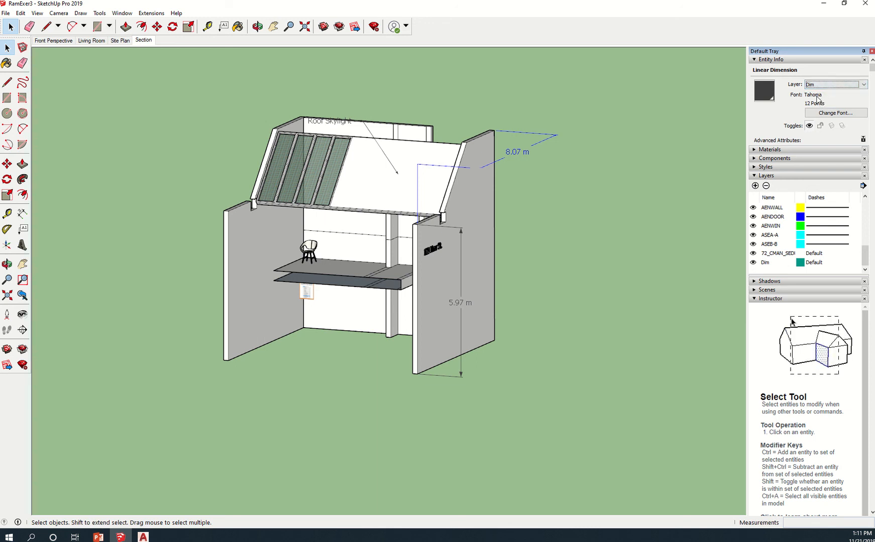
Step: View the font options of the 8.07 m linear dimension without changing them, and hide the dimension
left_click(836, 113)
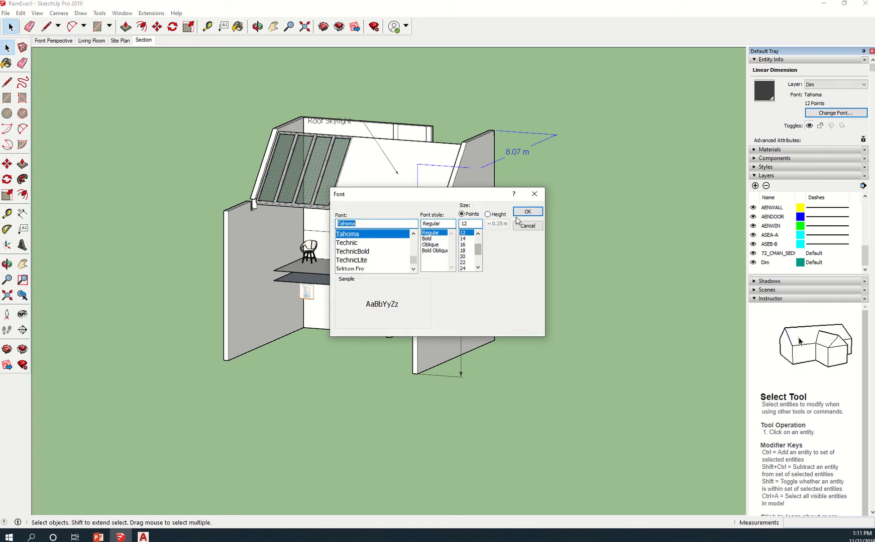
left_click(534, 193)
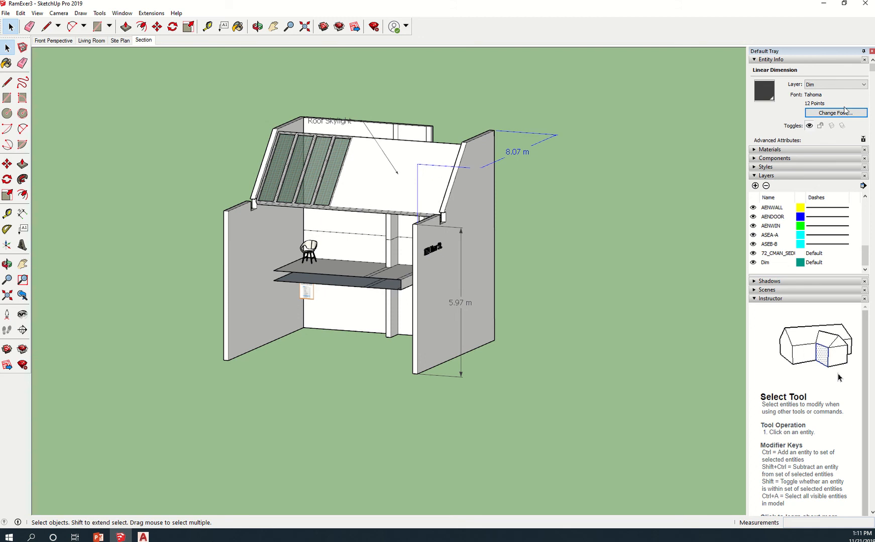
left_click(813, 127)
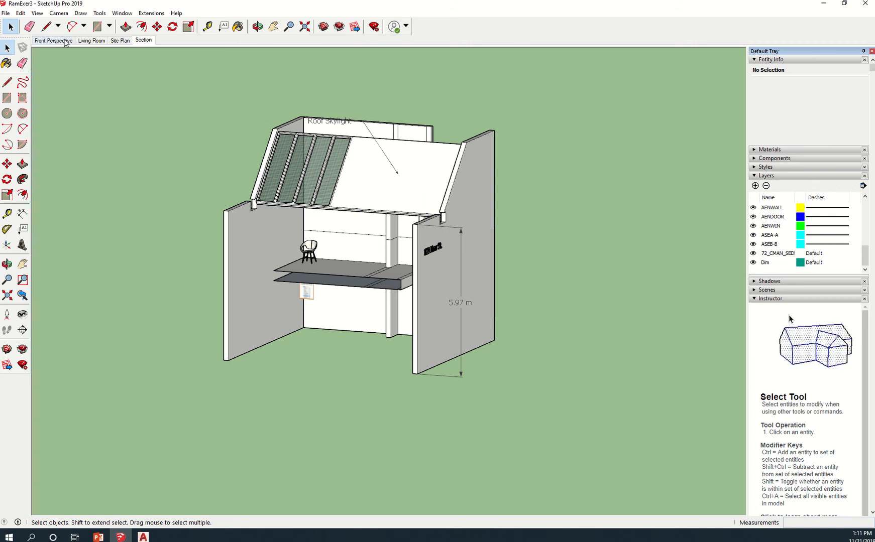
Step: Turn on the display of hidden geometry and unhide the 8.07 m linear dimension
left_click(37, 13)
left_click(55, 44)
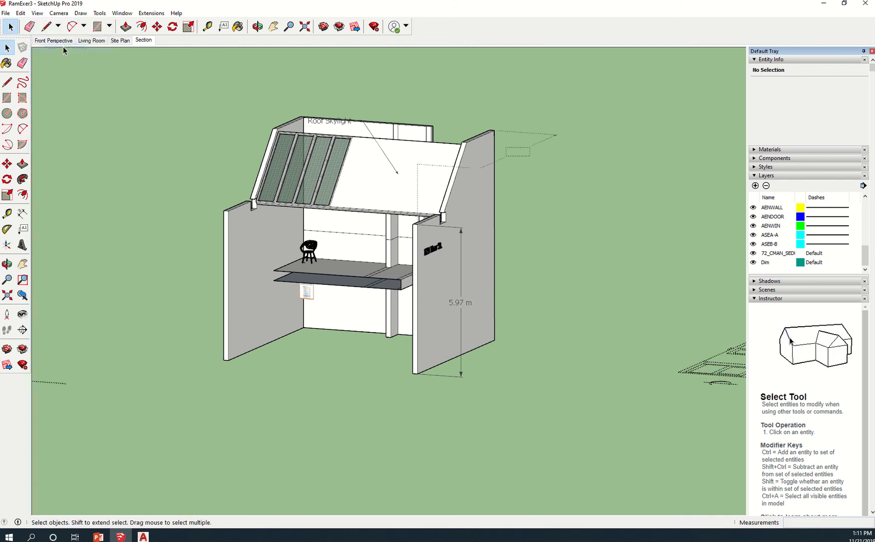
left_click(528, 150)
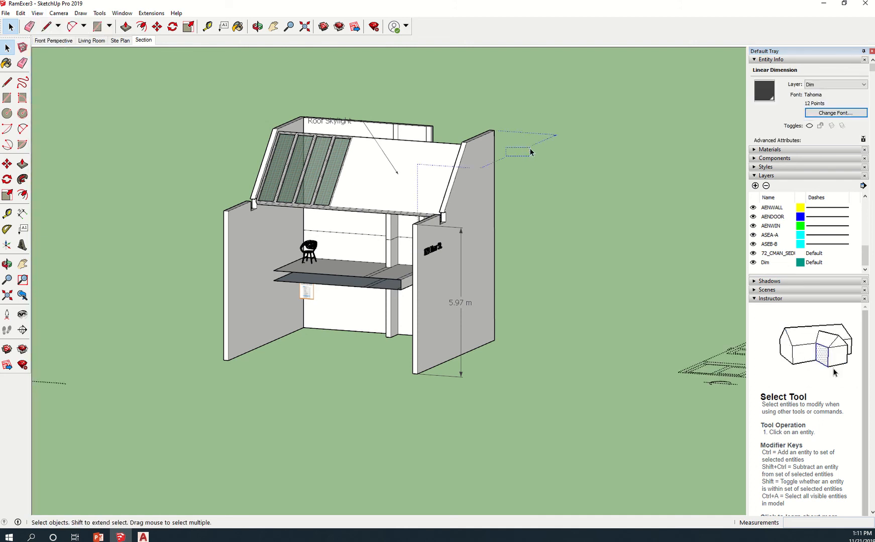
right_click(530, 146)
left_click(573, 172)
Step: Collapse the Instructor section and add the Outliner to the default tray
left_click(753, 299)
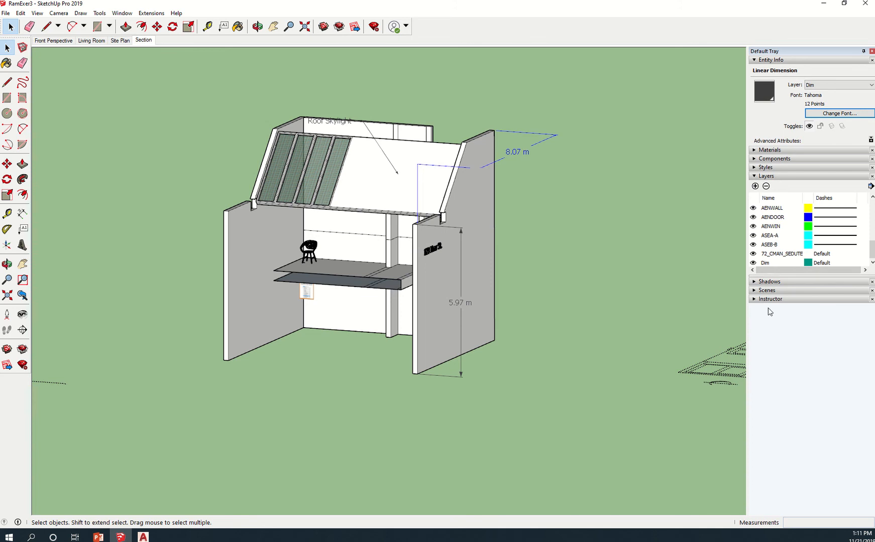
left_click(122, 13)
mouse_move(144, 24)
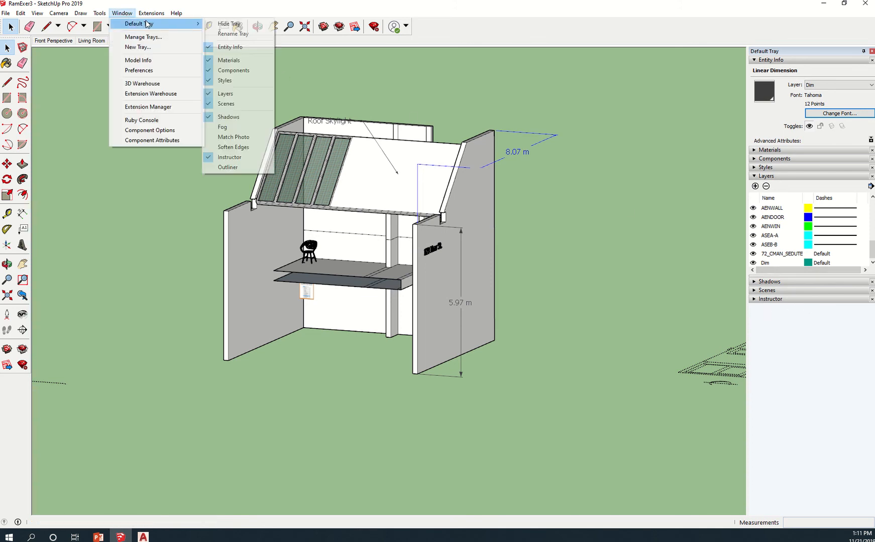
left_click(240, 170)
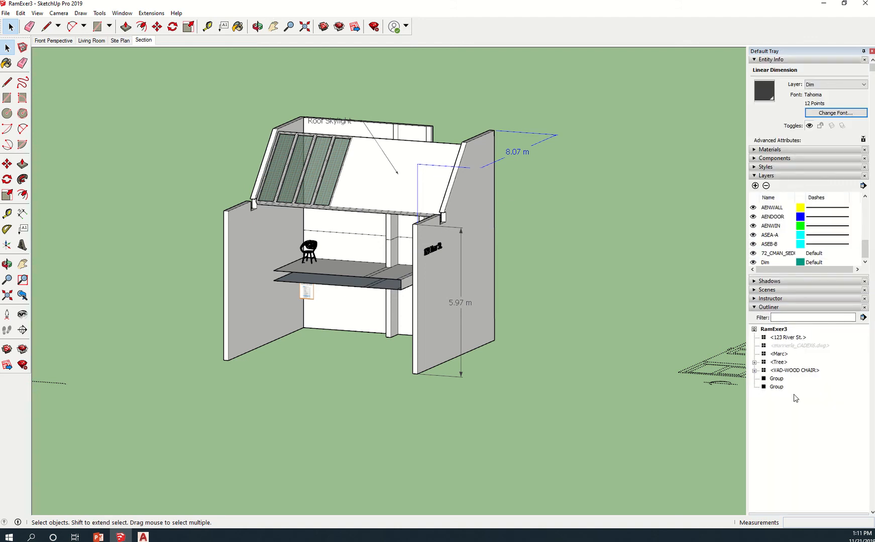
Step: Expand the Tree and VAD-WOOD CHAIR components in the Outliner, including the chair's nested VAD-WOOD component
left_click(754, 371)
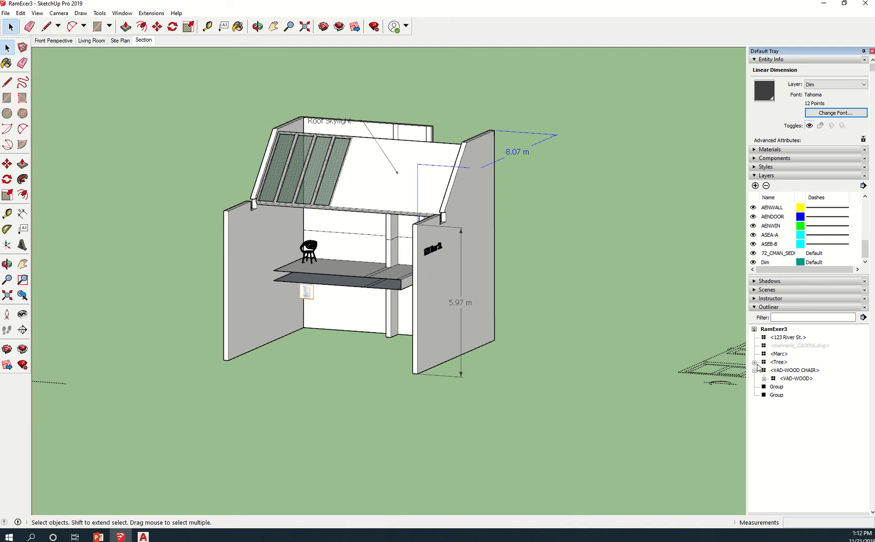
left_click(755, 363)
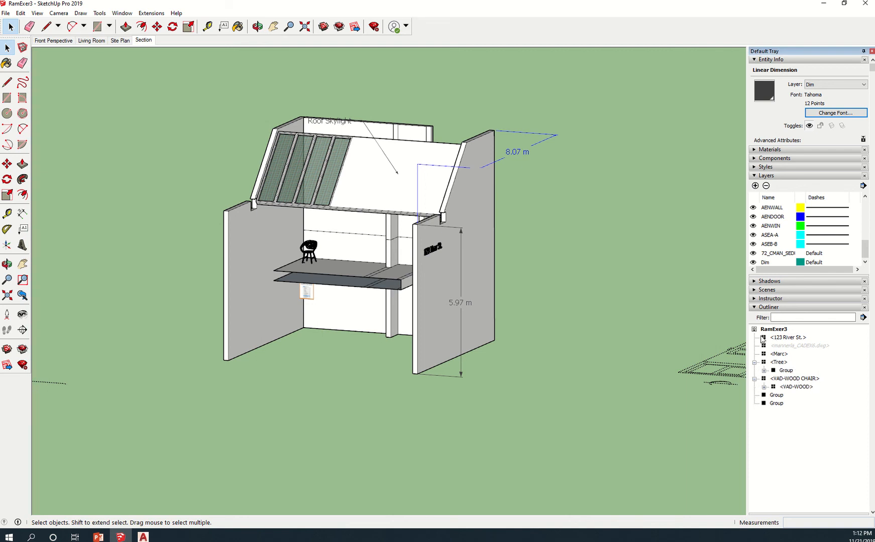
left_click(764, 387)
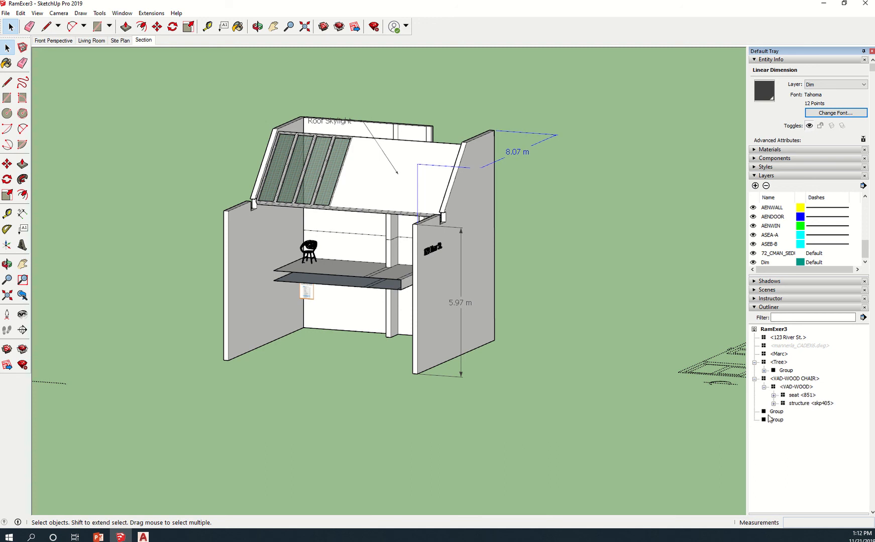
Step: Select the group nested inside the Tree component from the Outliner and locate it in the model
left_click(787, 371)
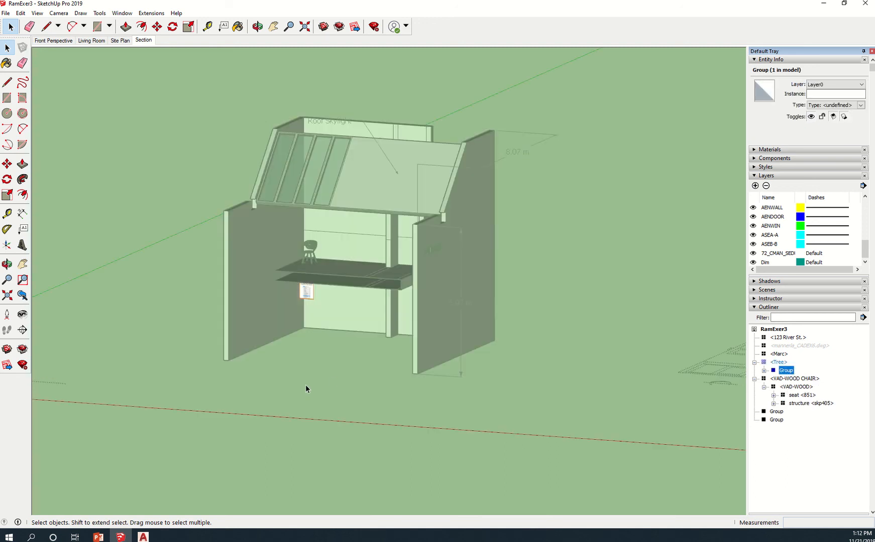
middle_click_drag(317, 389, 356, 380)
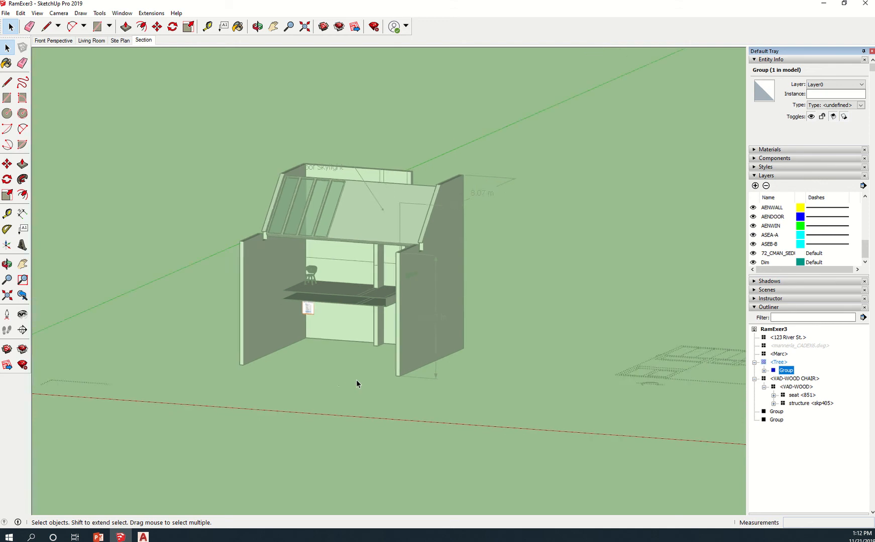
scroll(356, 384, "down", 5)
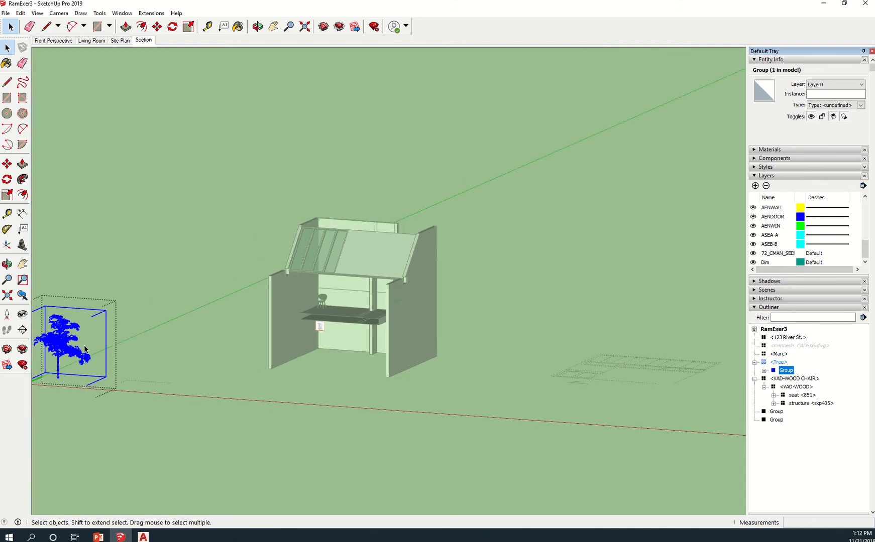
Step: Select the chair's seat and structure components in turn from the Outliner, and expand the structure to list its parts
left_click(799, 397)
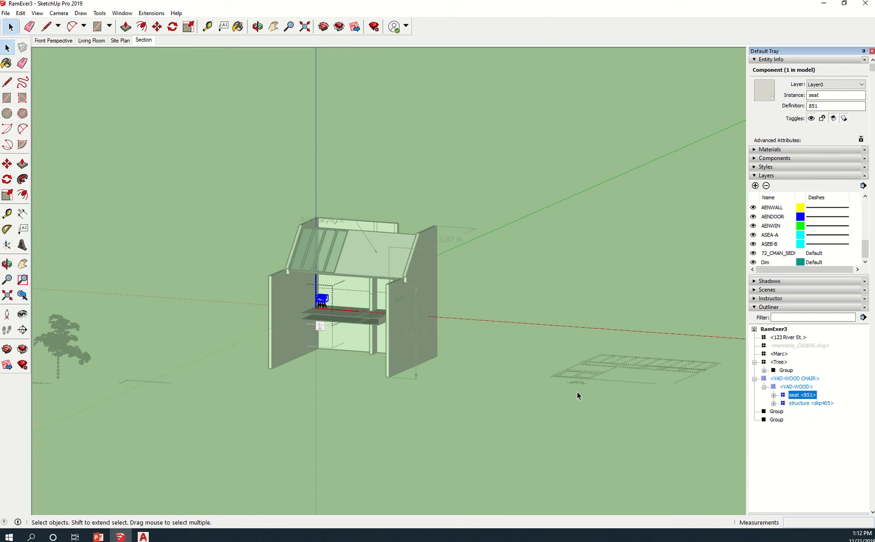
left_click(800, 404)
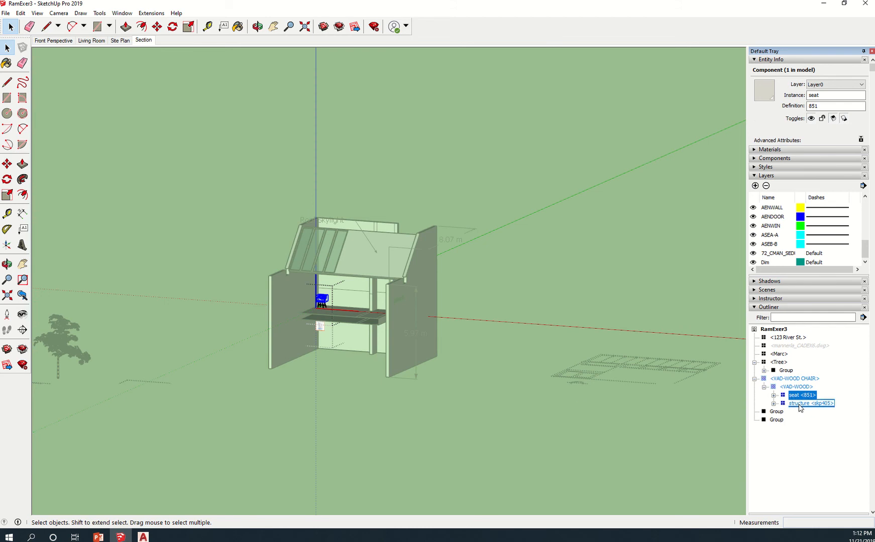
left_click(773, 404)
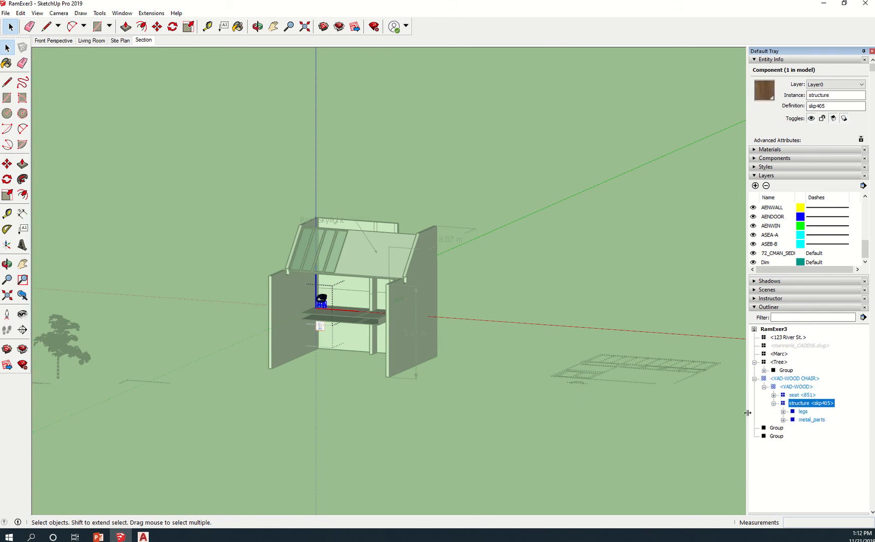
Step: Expand the chair's legs group in the Outliner, select its first nested group and locate it in the model
left_click(783, 411)
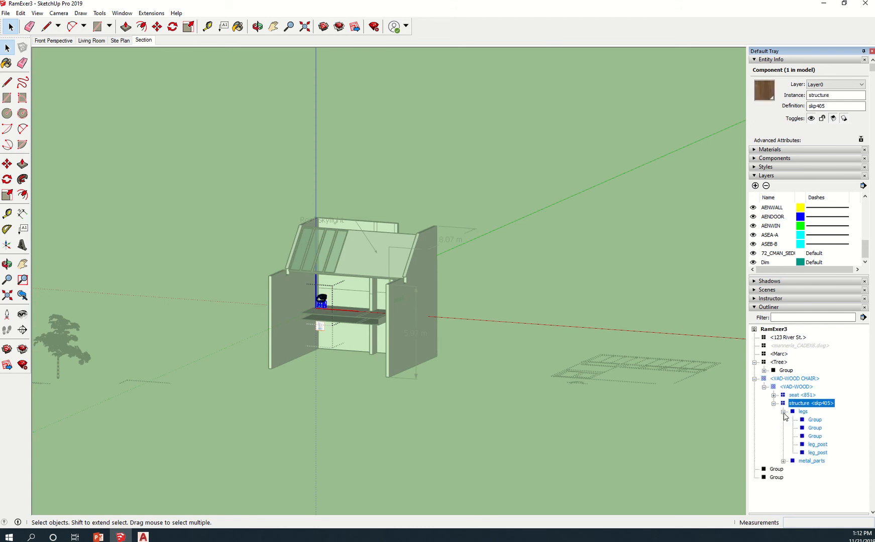
left_click(813, 421)
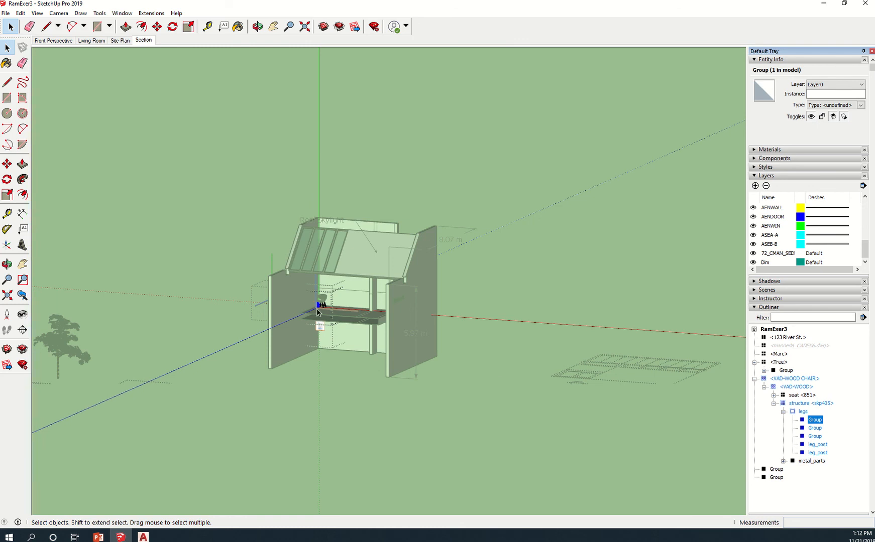
scroll(317, 313, "up", 10)
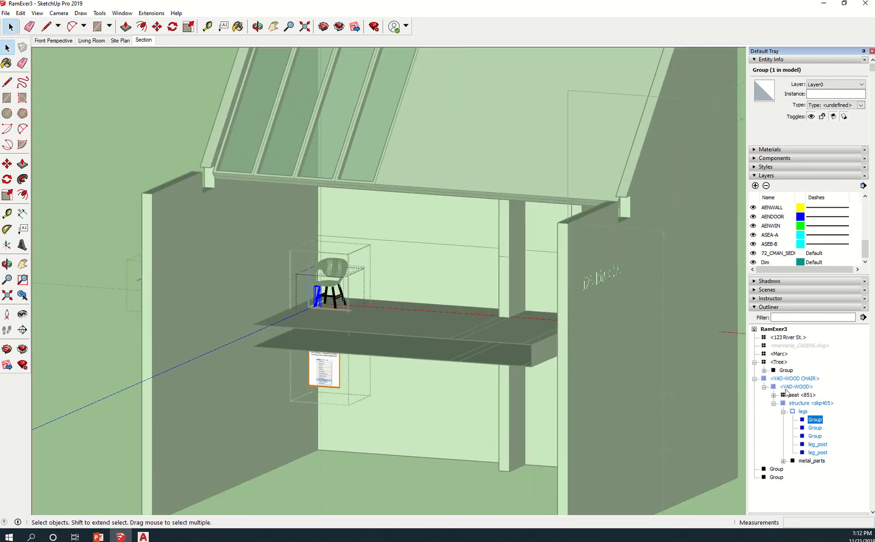
Step: Collapse the Outliner, Layers and Entity Info sections of the default tray, and expand Entity Info and Layers again
left_click(757, 308)
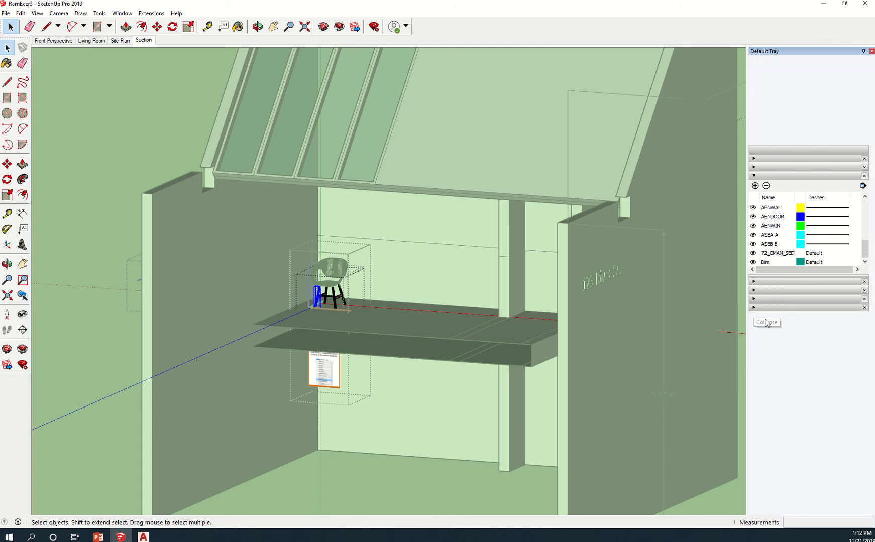
left_click(759, 176)
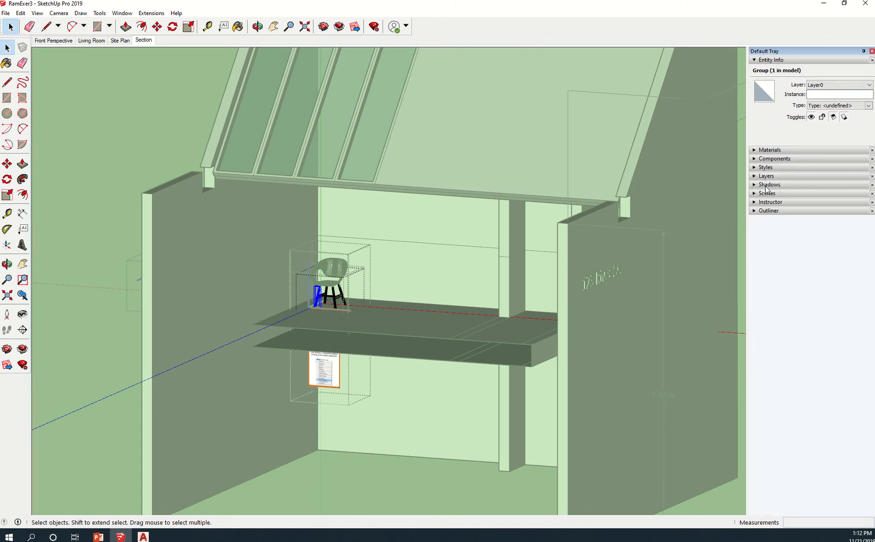
left_click(755, 61)
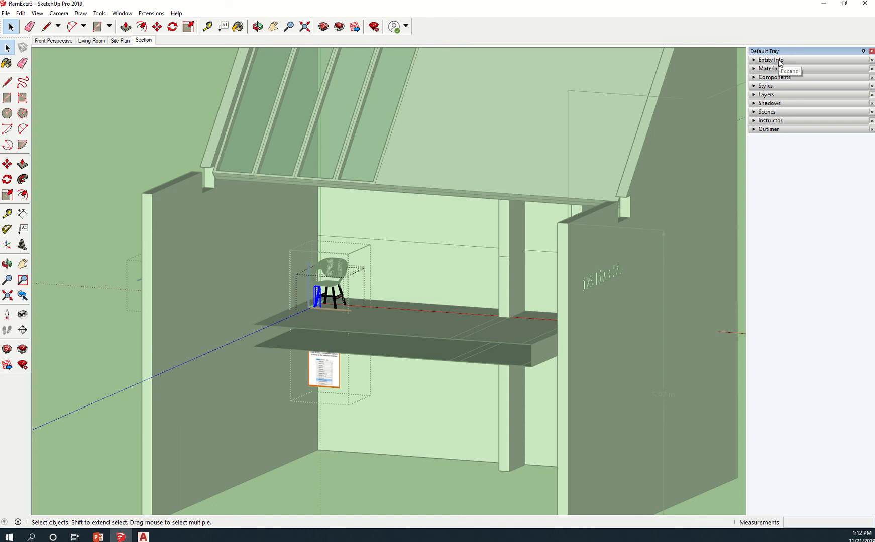
left_click(779, 60)
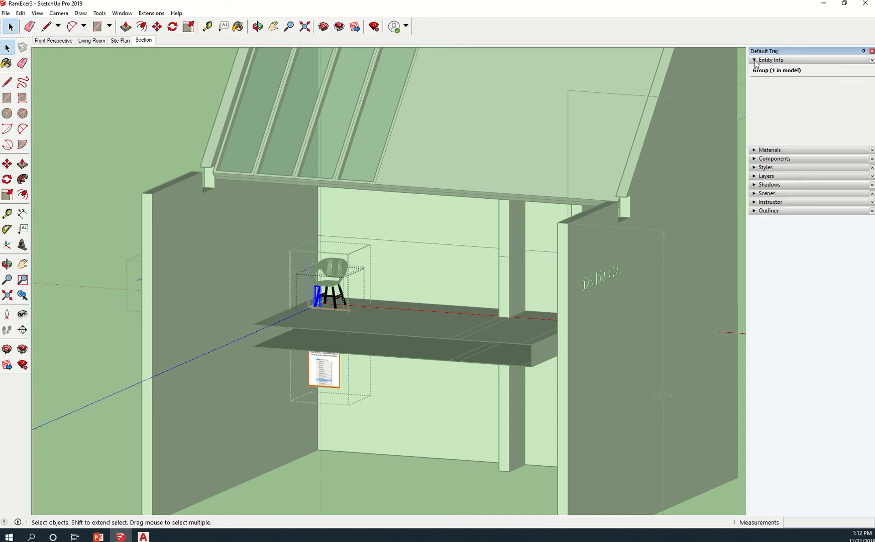
left_click(755, 177)
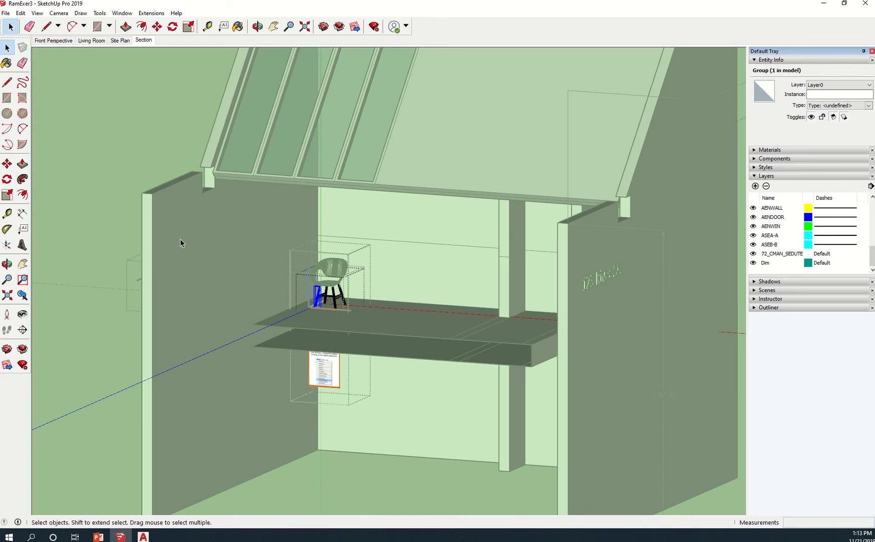
Step: Leave the editing of the chair's nested legs group and turn off the display of hidden geometry
left_click(165, 126)
scroll(190, 172, "down", 10)
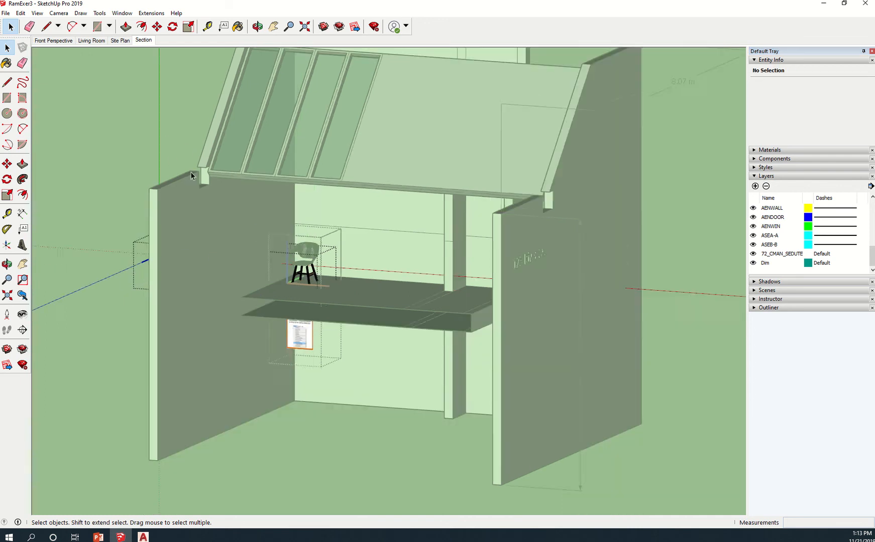
scroll(449, 300, "down", 2)
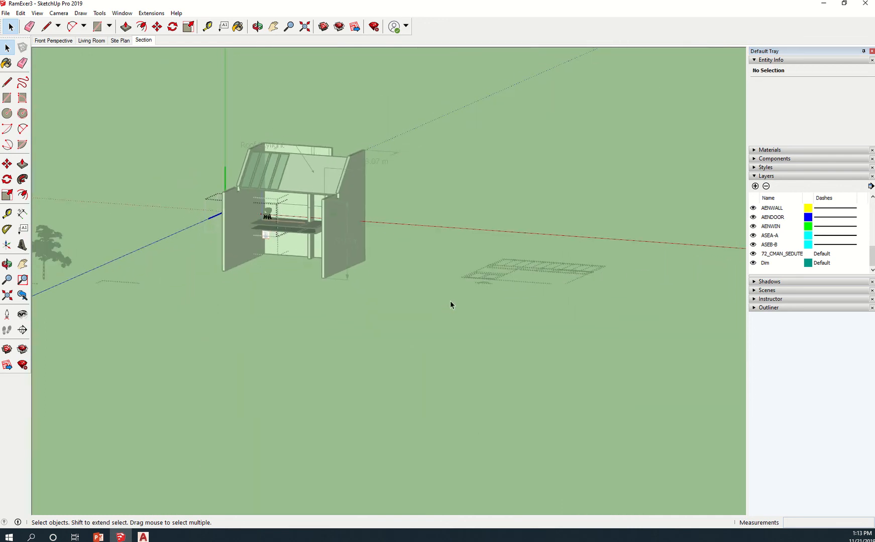
middle_click_drag(445, 307, 636, 259)
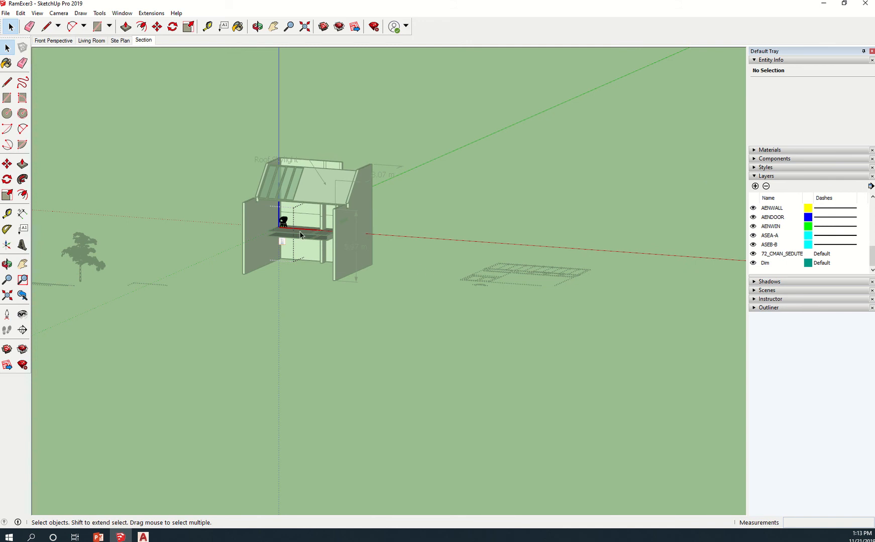
left_click(37, 13)
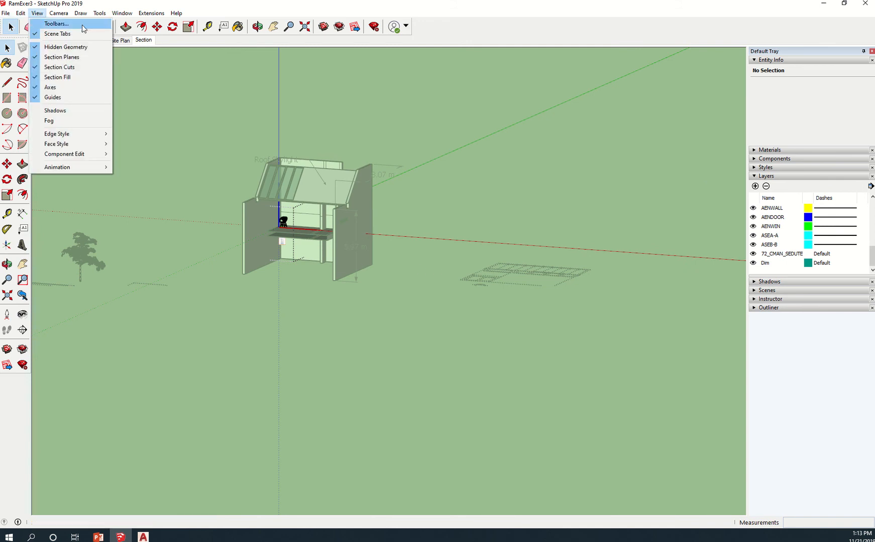
left_click(76, 47)
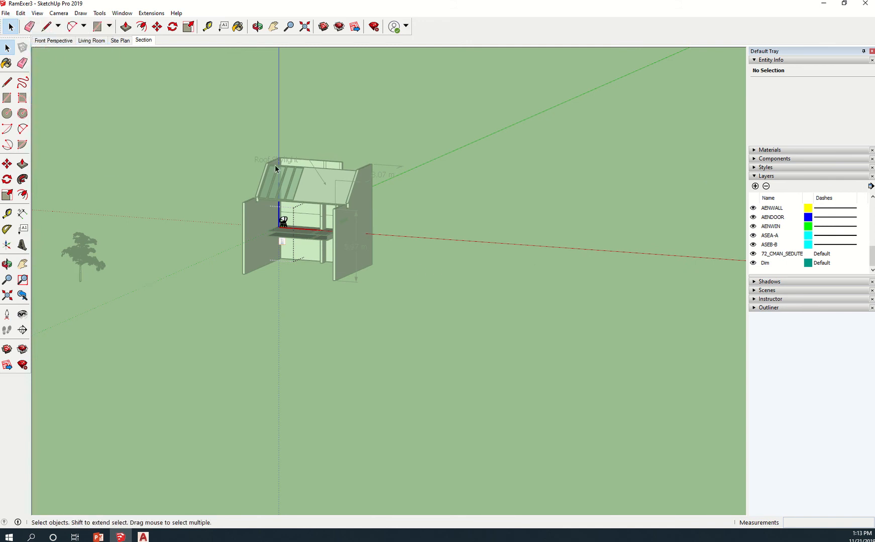
Step: Select the chair on the upper floor slab and open the layer choices in its entity properties
scroll(276, 240, "up", 10)
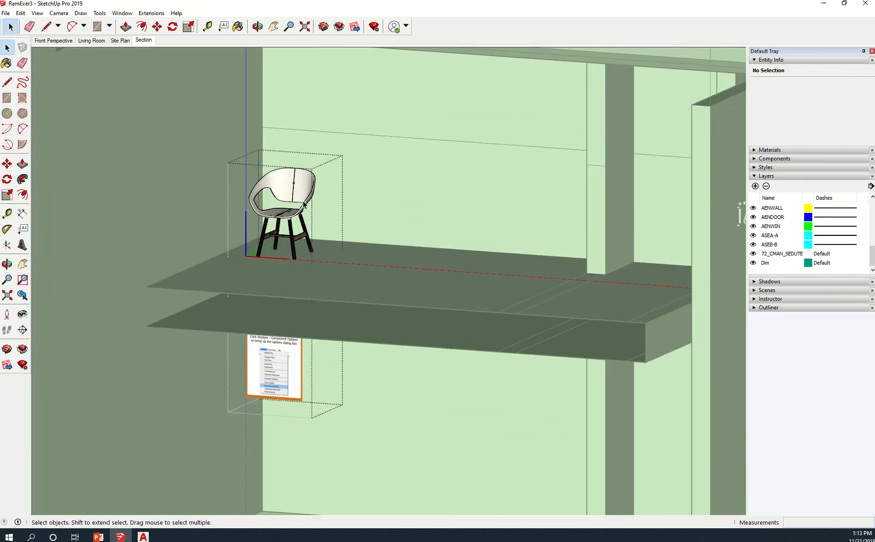
left_click(304, 204)
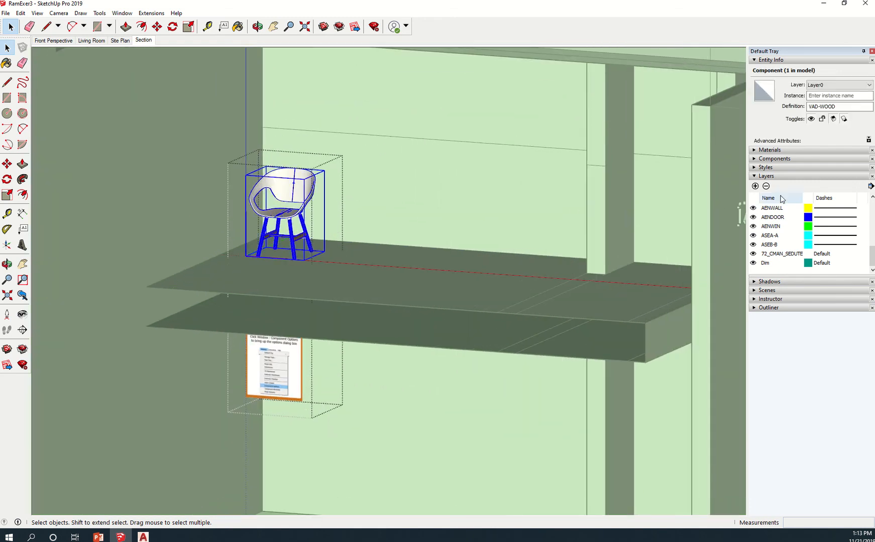
left_click(812, 89)
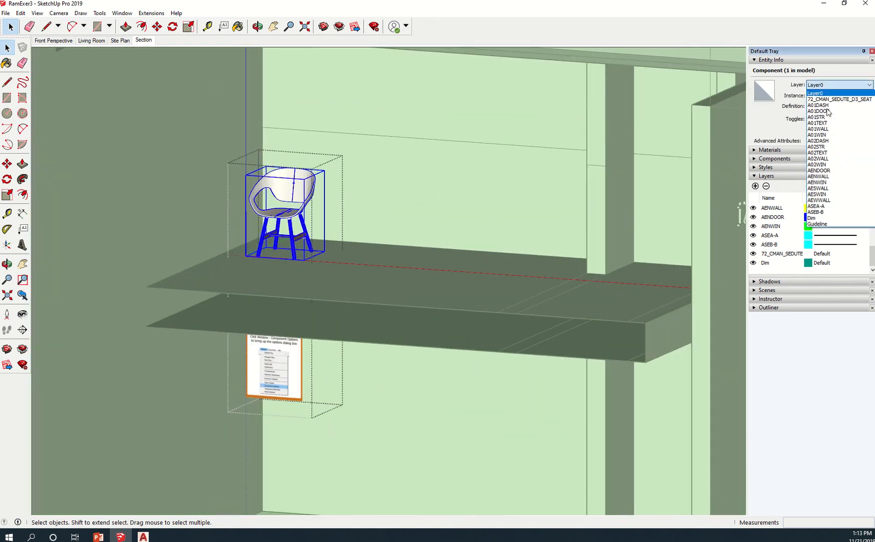